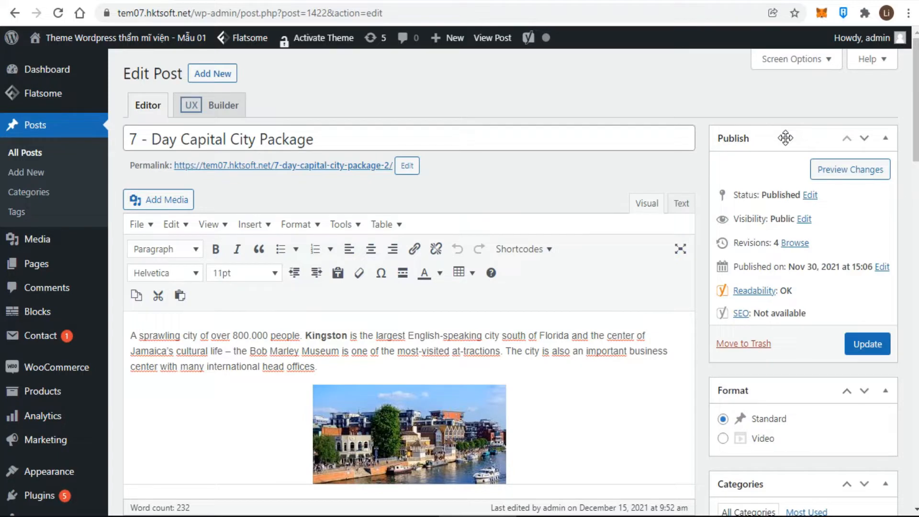
Try the post status options, switching from Published to Draft and then Pending Review
left_click(810, 195)
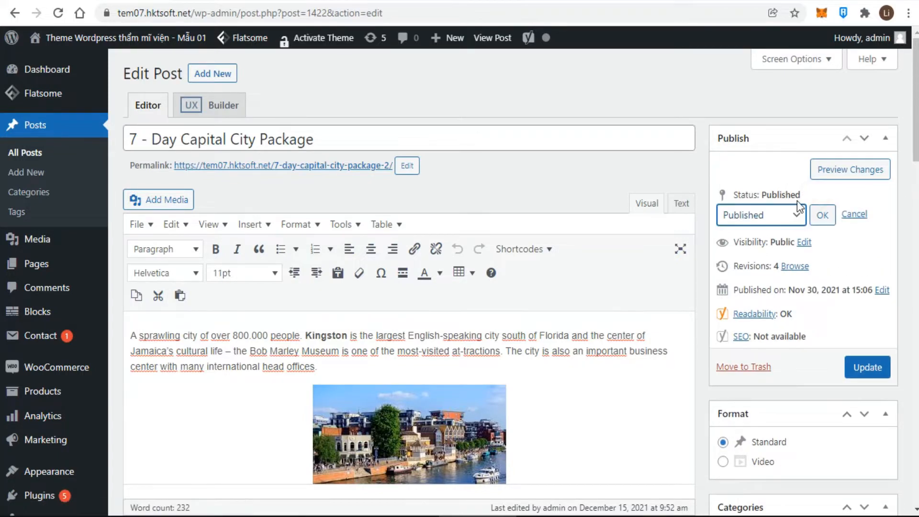
left_click(793, 221)
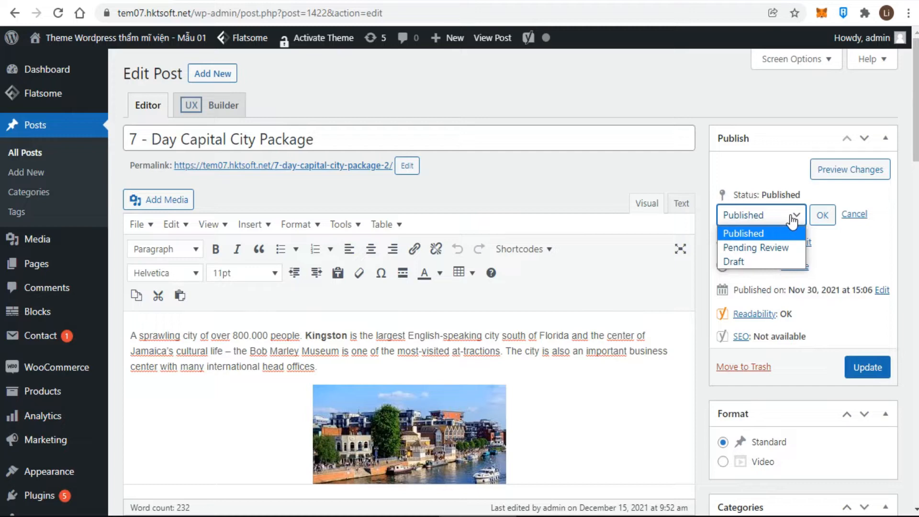
left_click(760, 237)
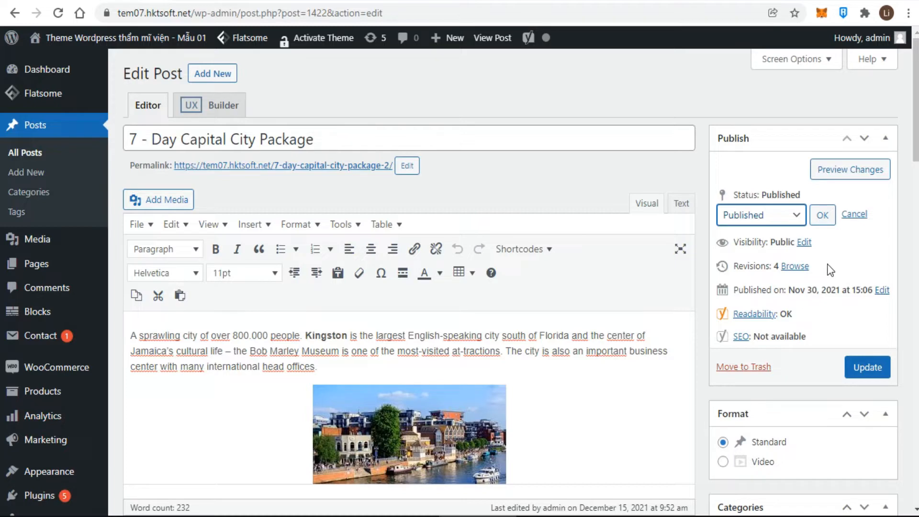
left_click(796, 221)
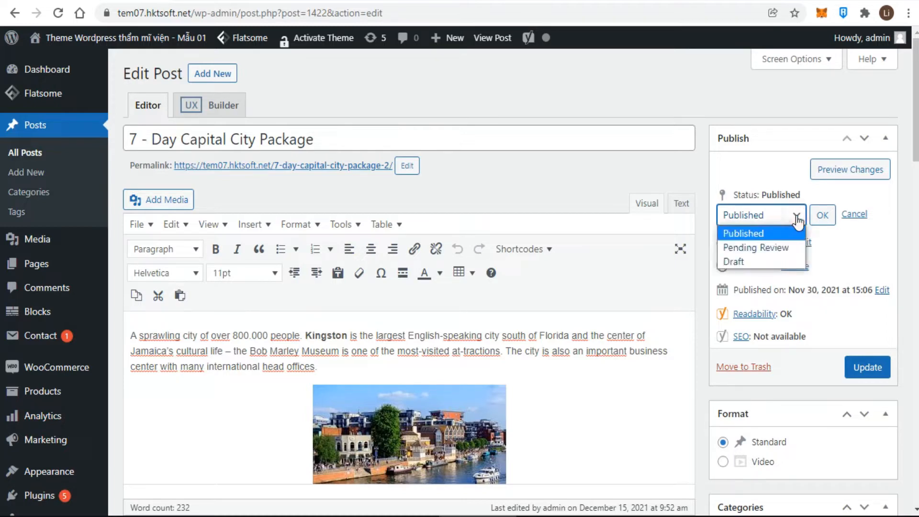
left_click(746, 265)
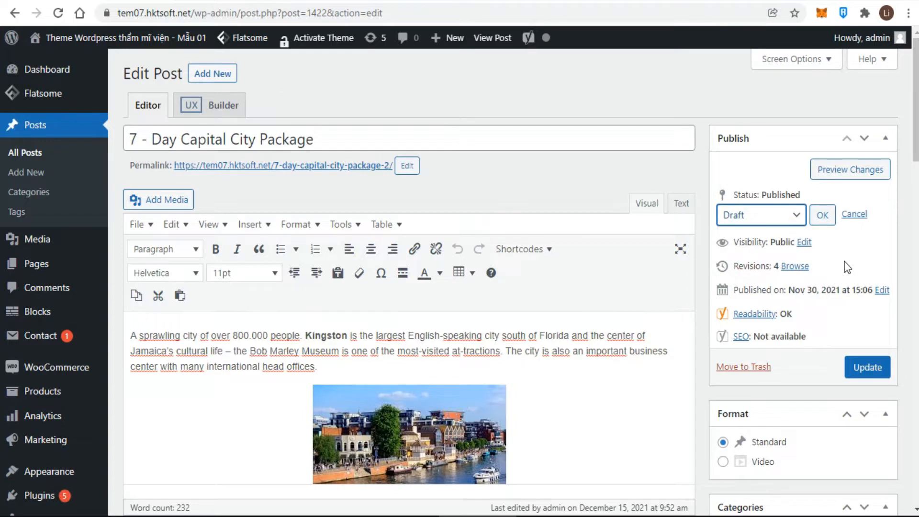
left_click(793, 216)
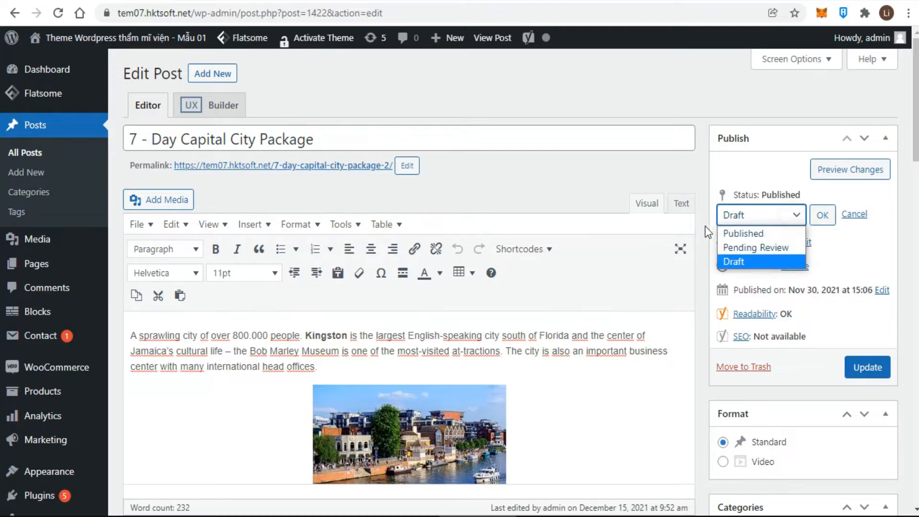
left_click(757, 245)
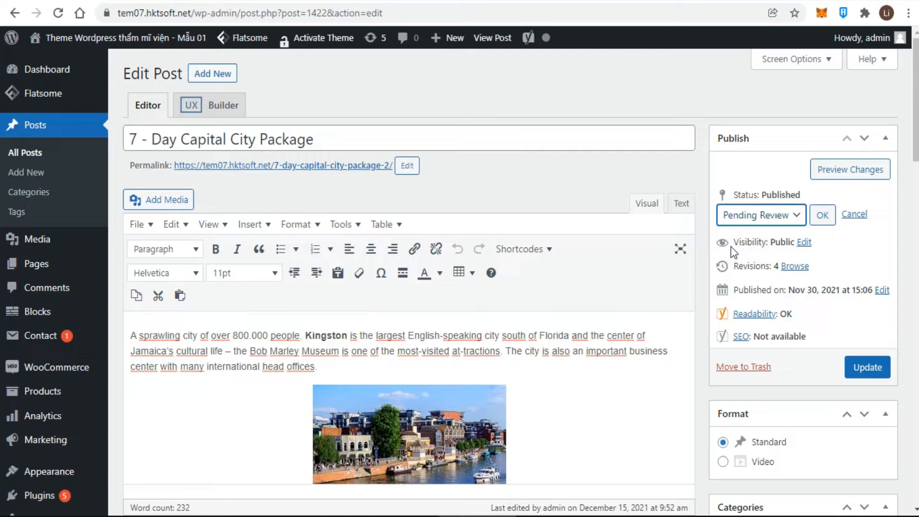
left_click(821, 215)
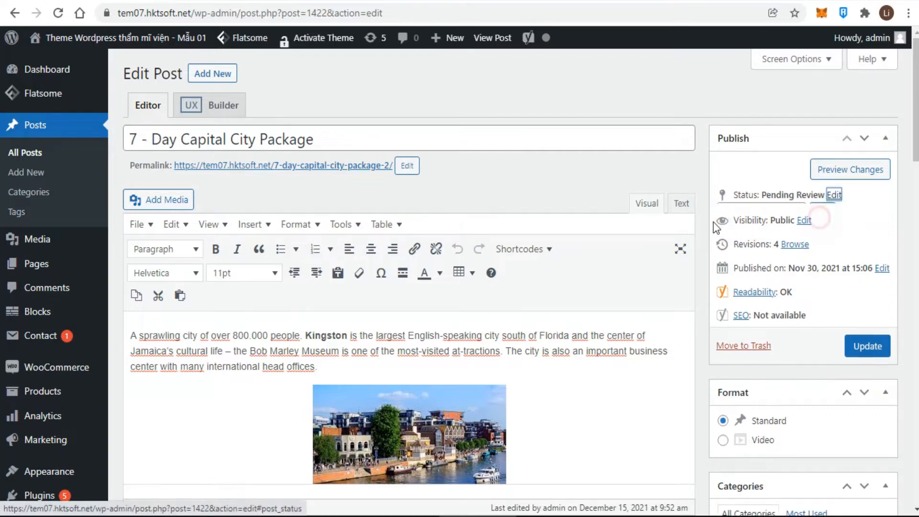
Set the post status back to Published
left_click(834, 195)
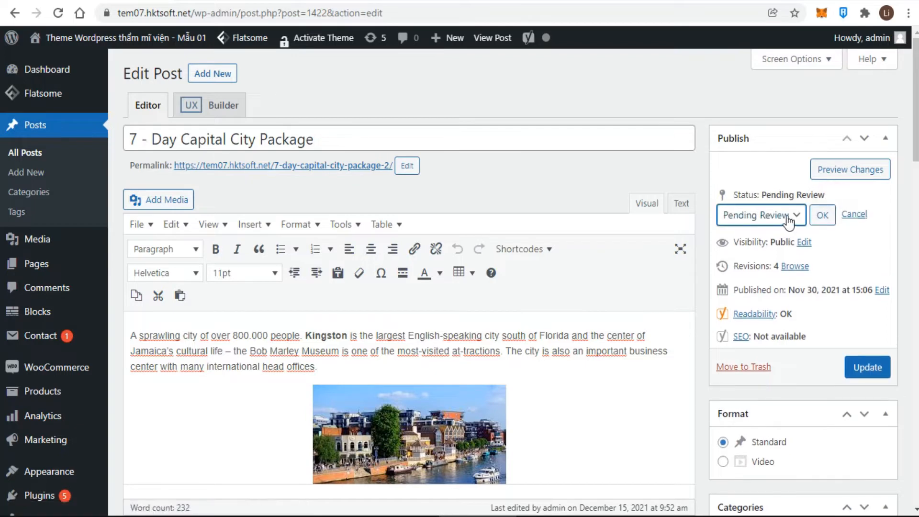
left_click(791, 218)
left_click(762, 233)
left_click(822, 215)
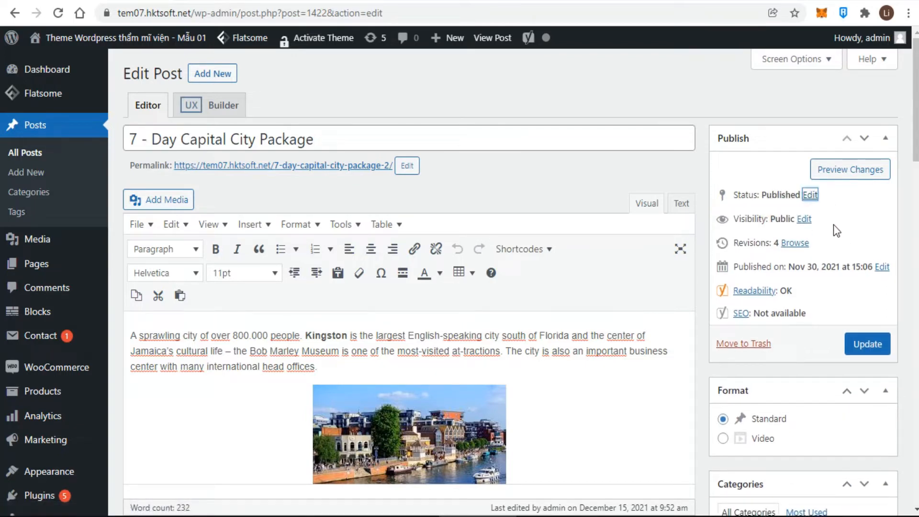
Keep visibility Public and tick 'Stick this post to the front page'
left_click(803, 218)
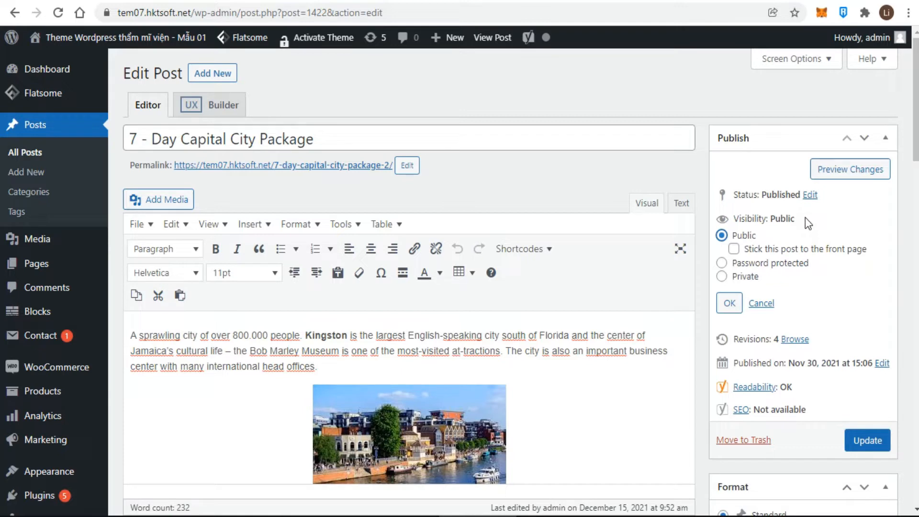
left_click(733, 249)
left_click(727, 303)
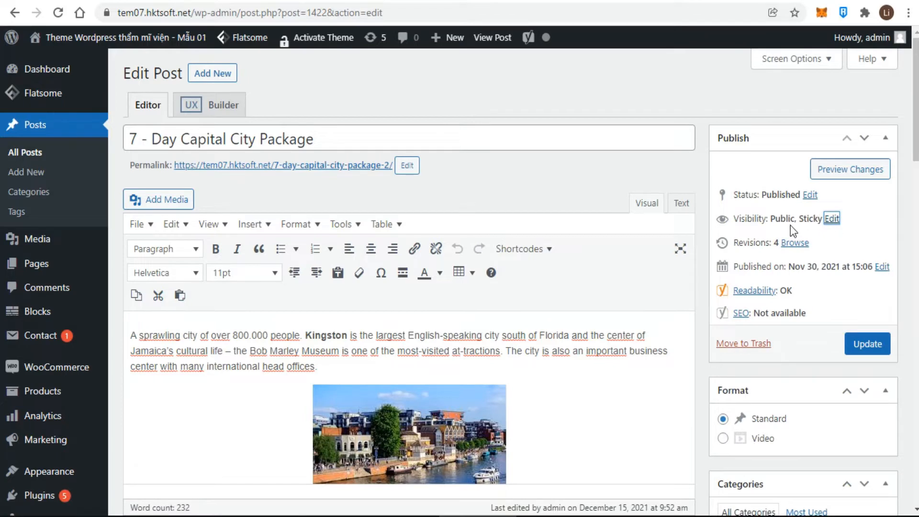
Try Password protected visibility, then set the post to Private instead
left_click(832, 219)
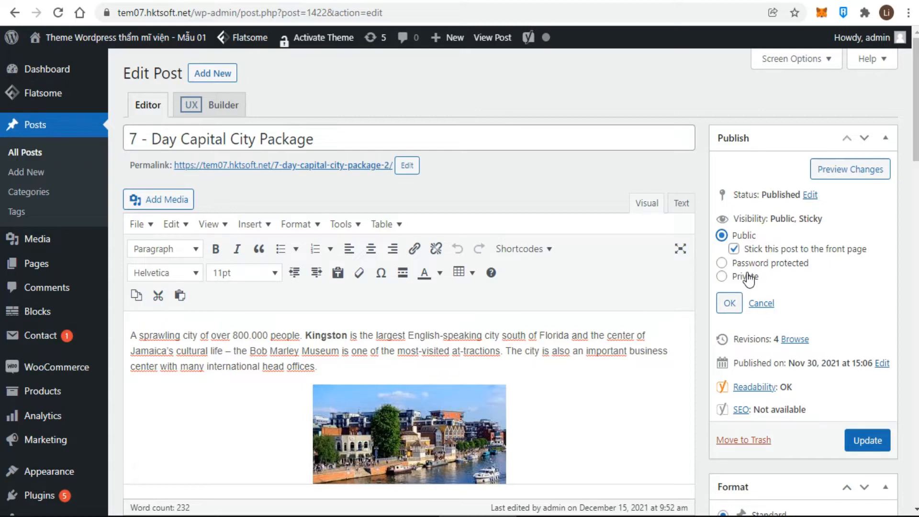
left_click(721, 263)
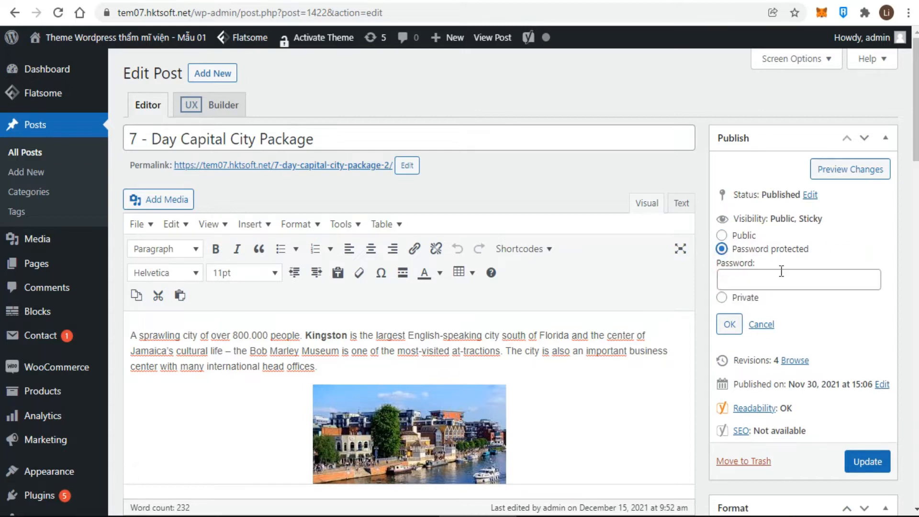
left_click(747, 280)
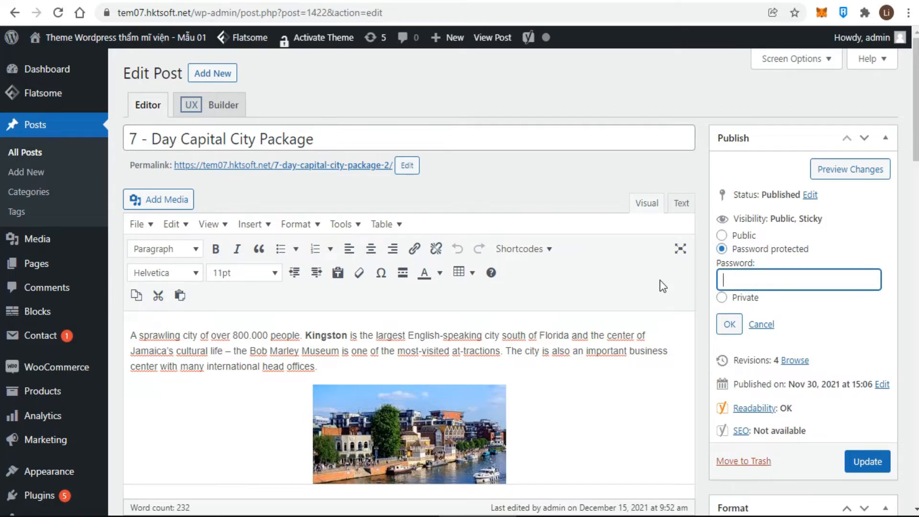
left_click(721, 298)
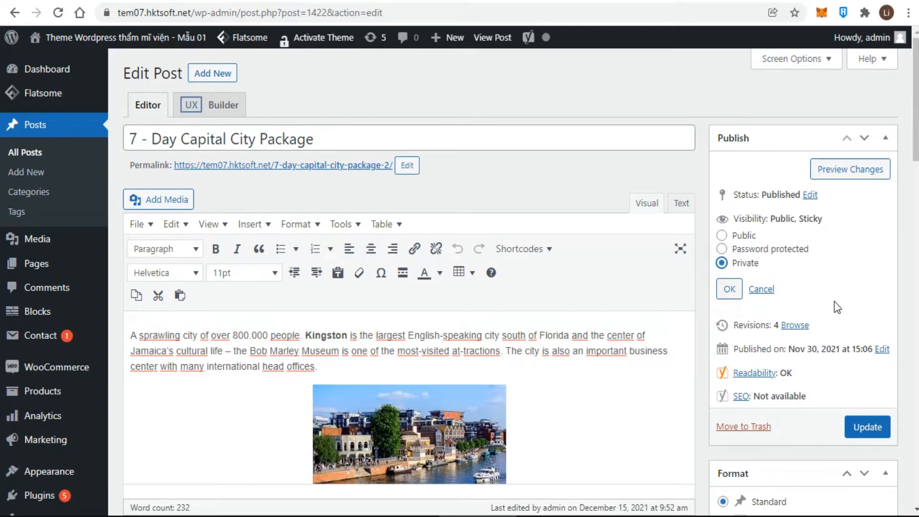
left_click(729, 289)
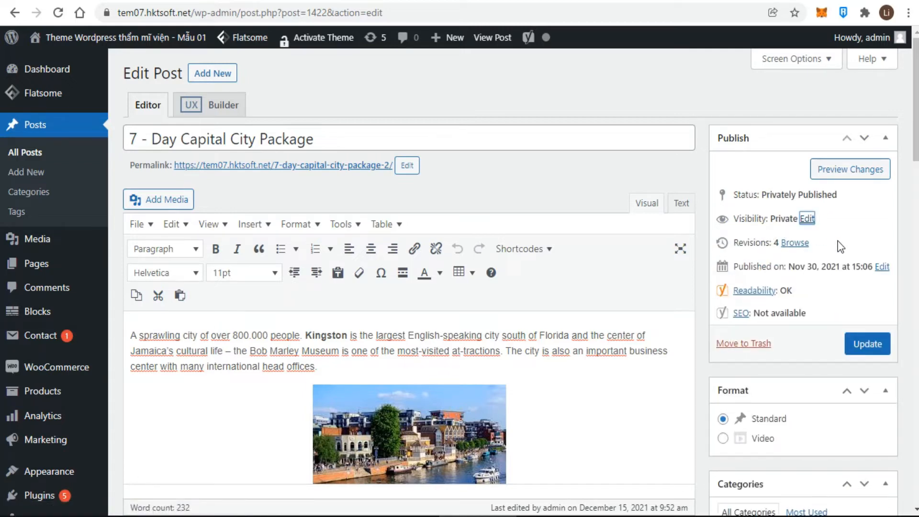
Switch visibility back to plain Public without the sticky flag
left_click(806, 218)
left_click(722, 235)
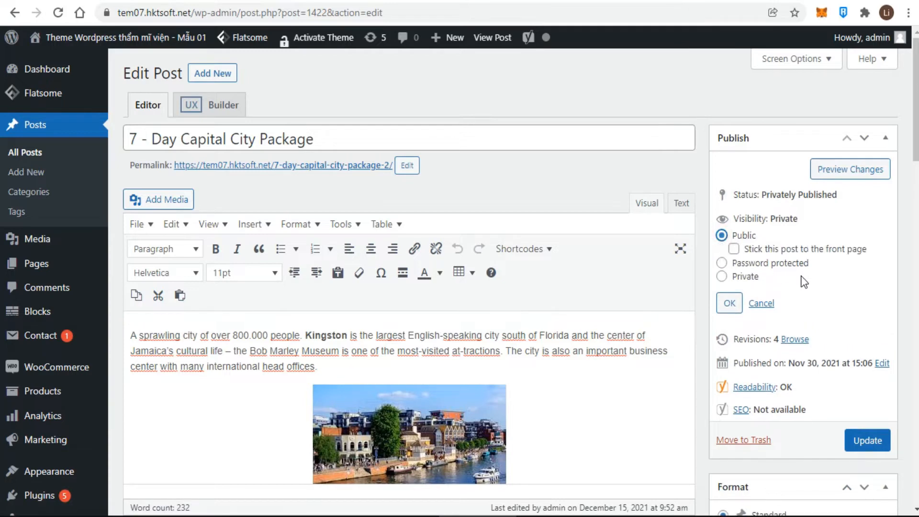
left_click(730, 303)
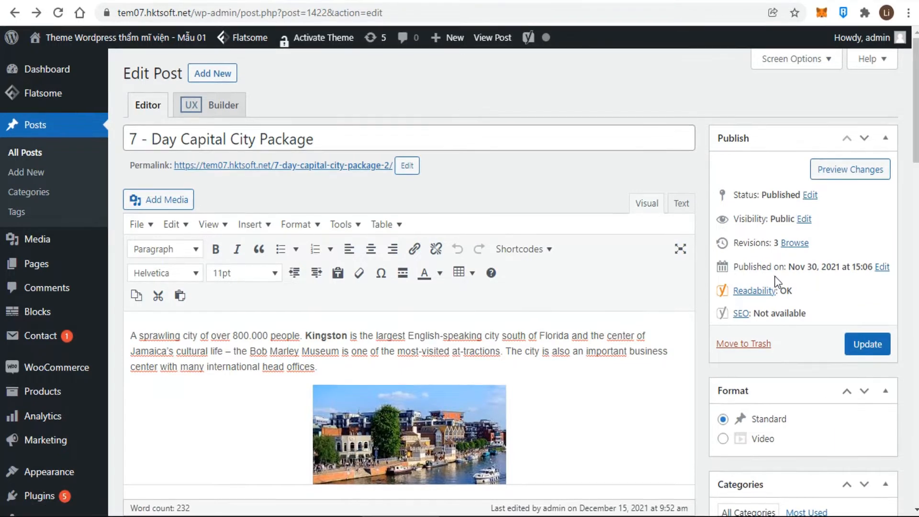
Change the publish date from Nov 30 to 12-Dec 15, 2021, keeping 15:06
left_click(883, 267)
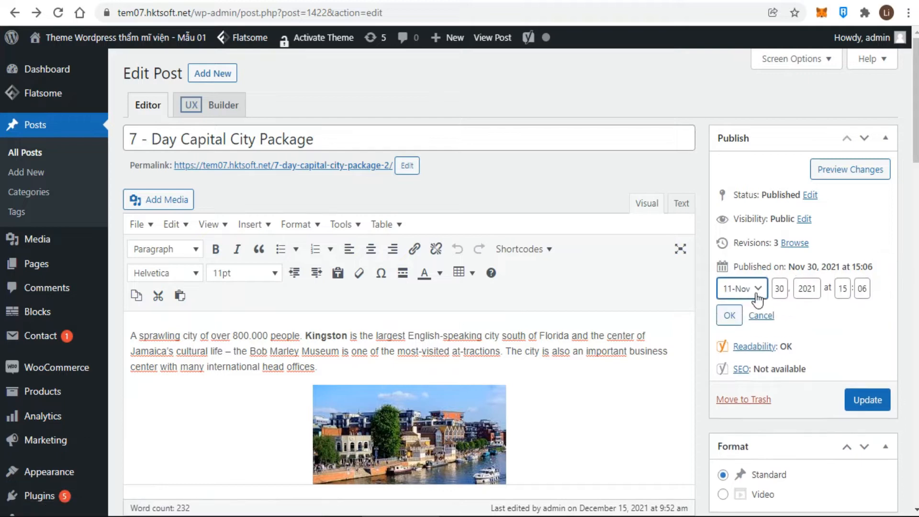
left_click(755, 292)
left_click(733, 437)
double_click(775, 288)
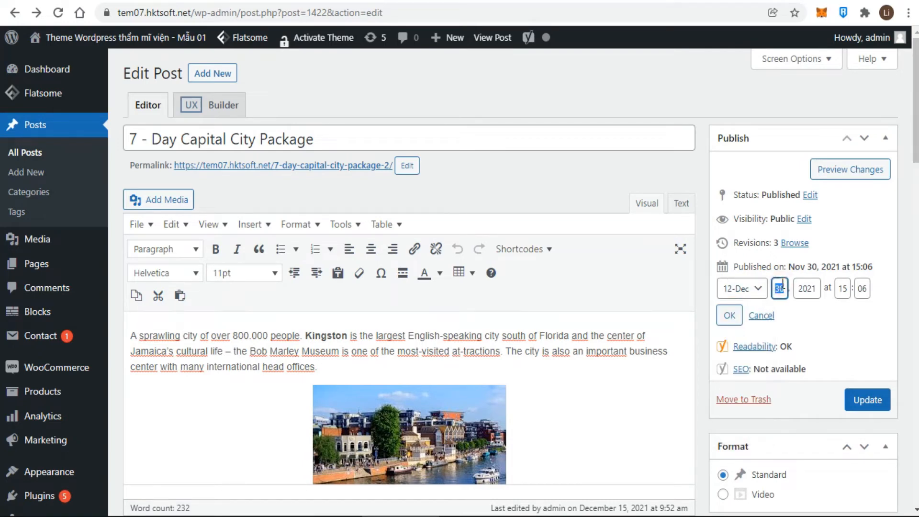
type("15")
double_click(843, 289)
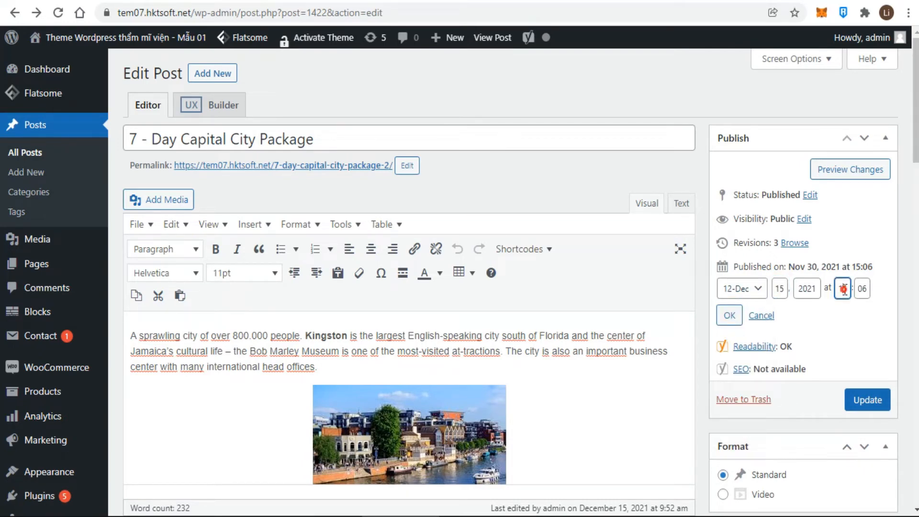
left_click(729, 315)
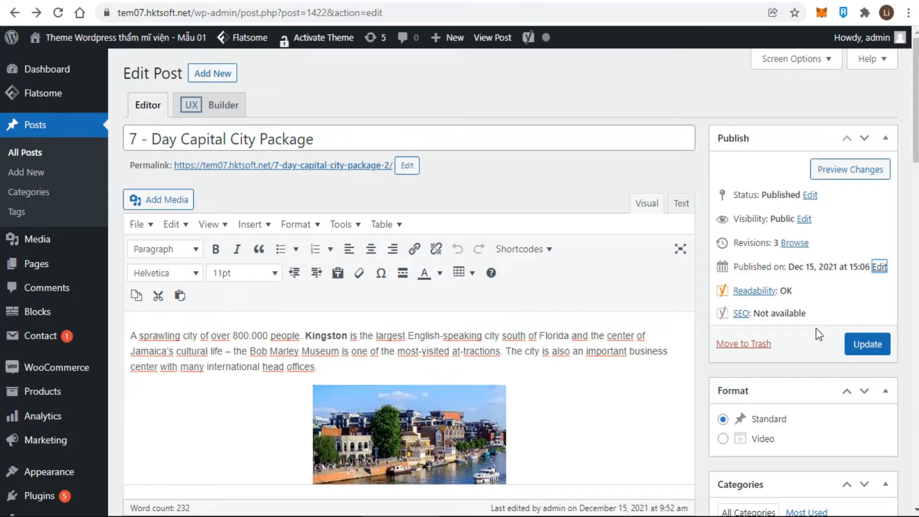
left_click(795, 243)
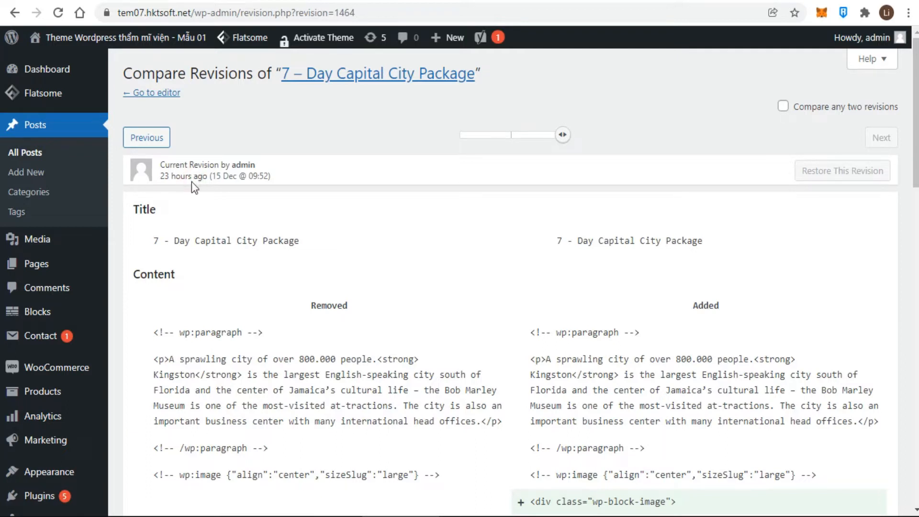
scroll(214, 231, "down", 5)
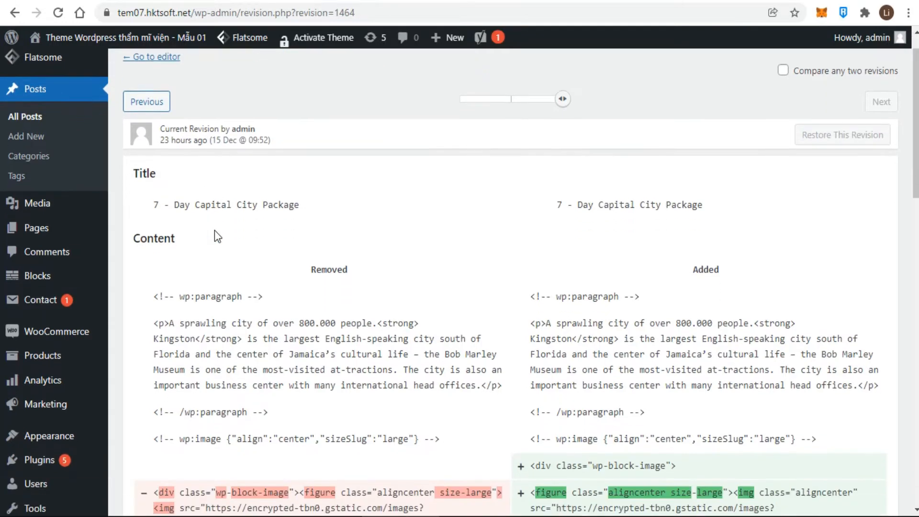
scroll(216, 231, "down", 9)
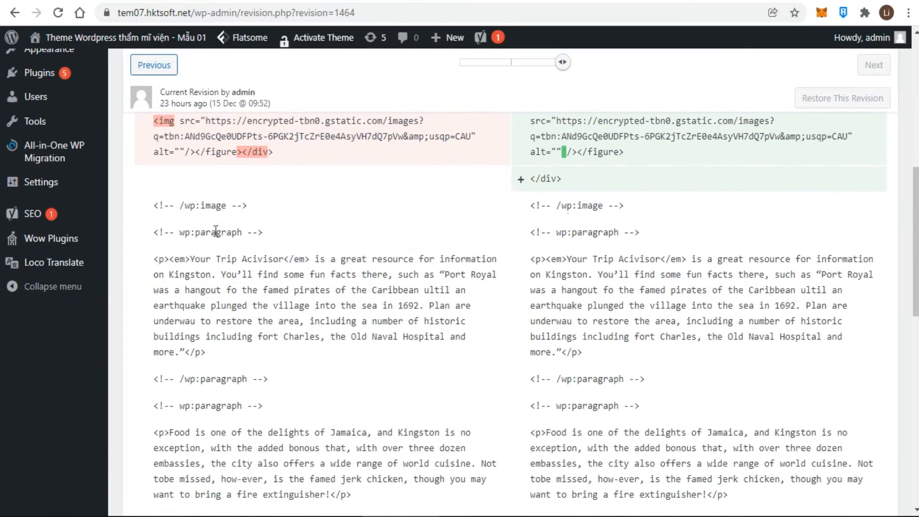
scroll(216, 231, "down", 2)
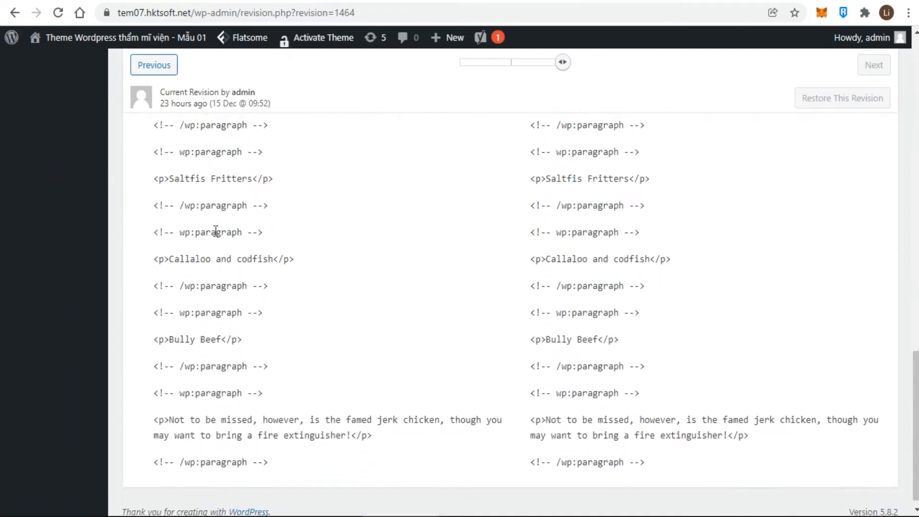
scroll(215, 230, "up", 7)
scroll(214, 231, "up", 7)
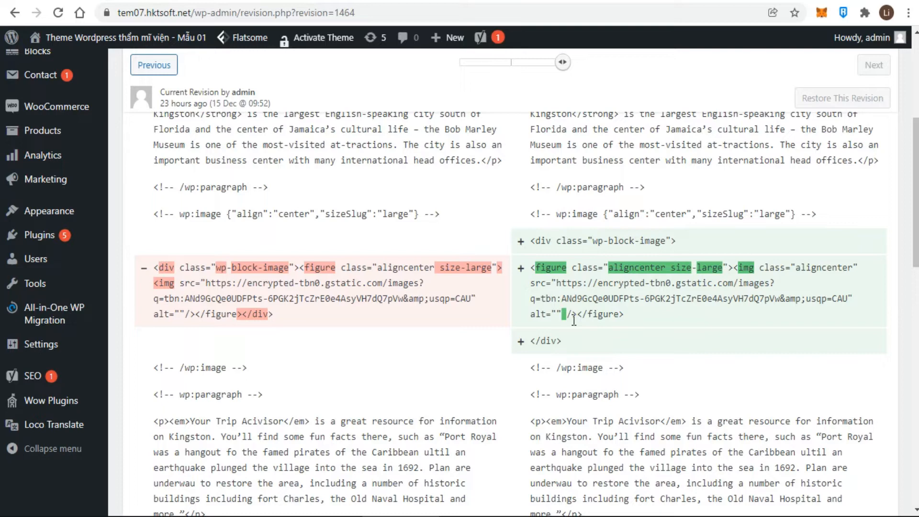
scroll(573, 320, "up", 5)
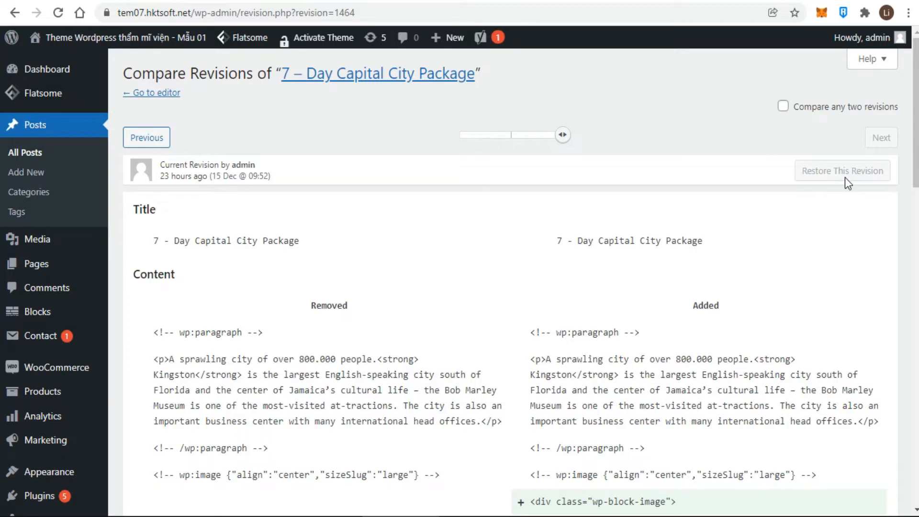
mouse_move(561, 139)
left_click_drag(561, 139, 511, 139)
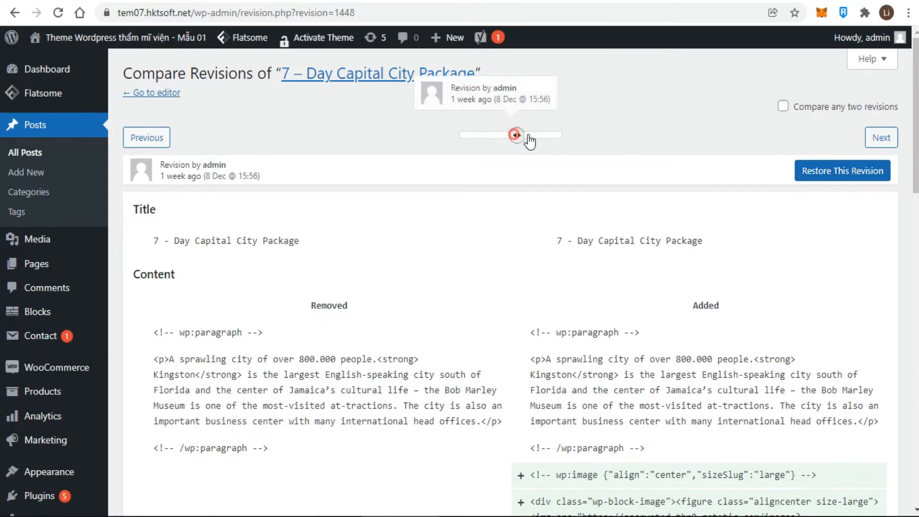
left_click_drag(523, 137, 556, 135)
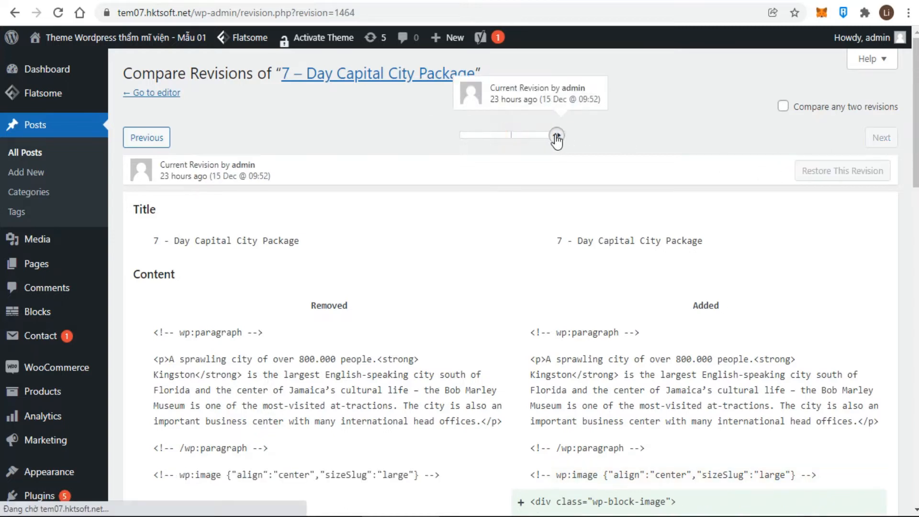
Compare the 30 Nov revision against the 8 Dec revision, then return to the editor
left_click(783, 108)
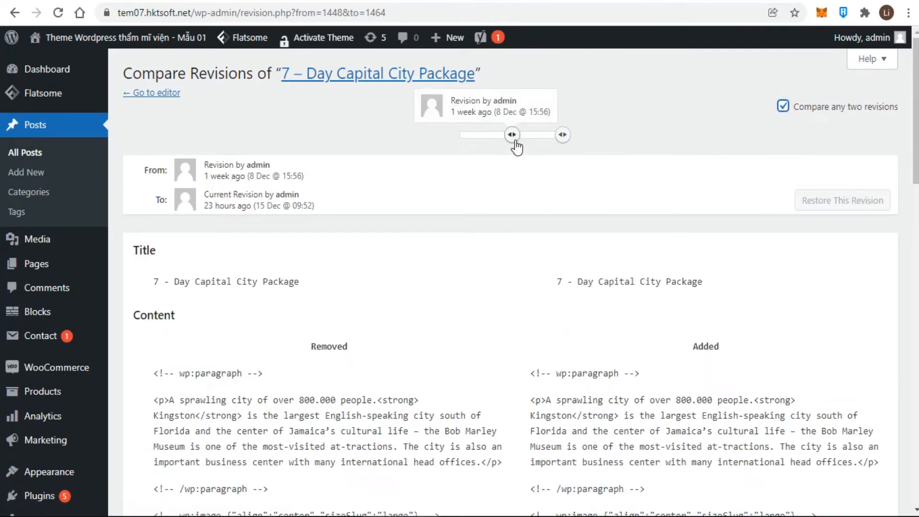
left_click_drag(514, 137, 471, 143)
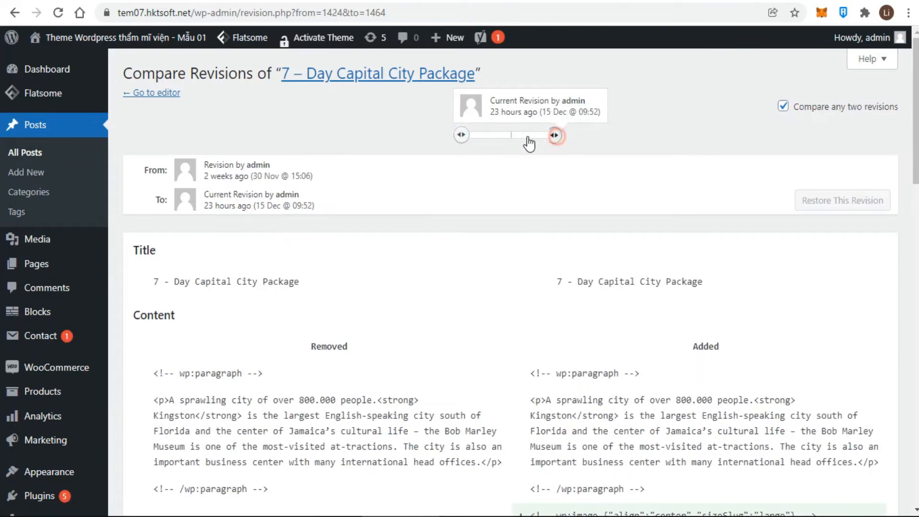
left_click_drag(560, 139, 530, 142)
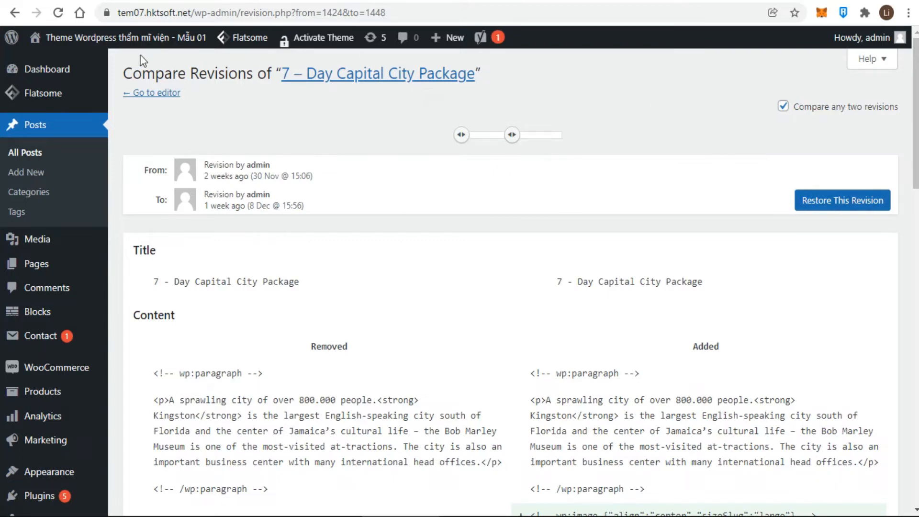
left_click(17, 13)
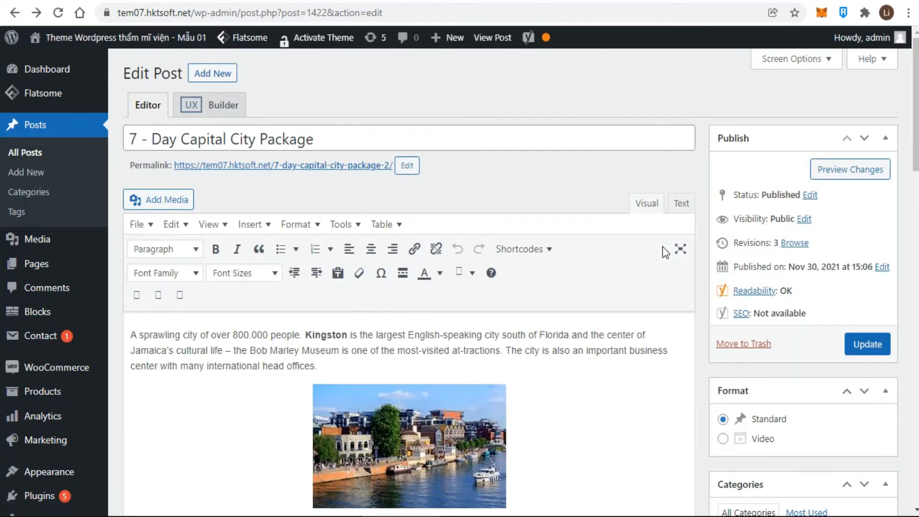
Collapse and re-expand the Format box and choose the Video format
scroll(749, 399, "down", 1)
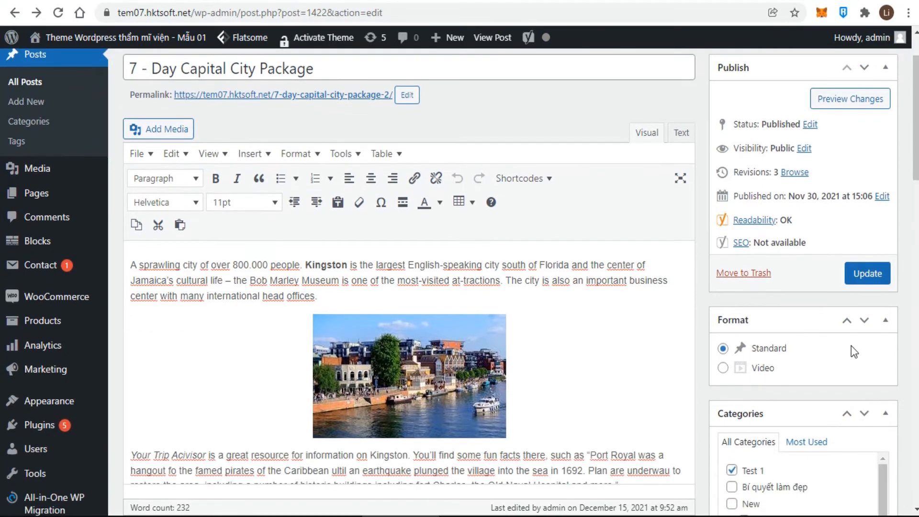
left_click(796, 322)
left_click(792, 324)
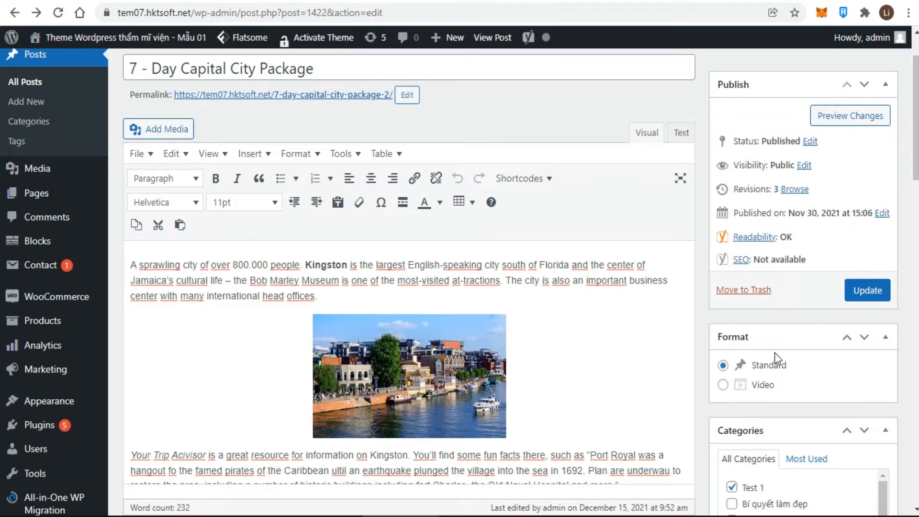
left_click(722, 386)
Reset the format to Standard, tick and untick New 1, and collapse Tags
left_click(723, 366)
scroll(796, 373, "down", 5)
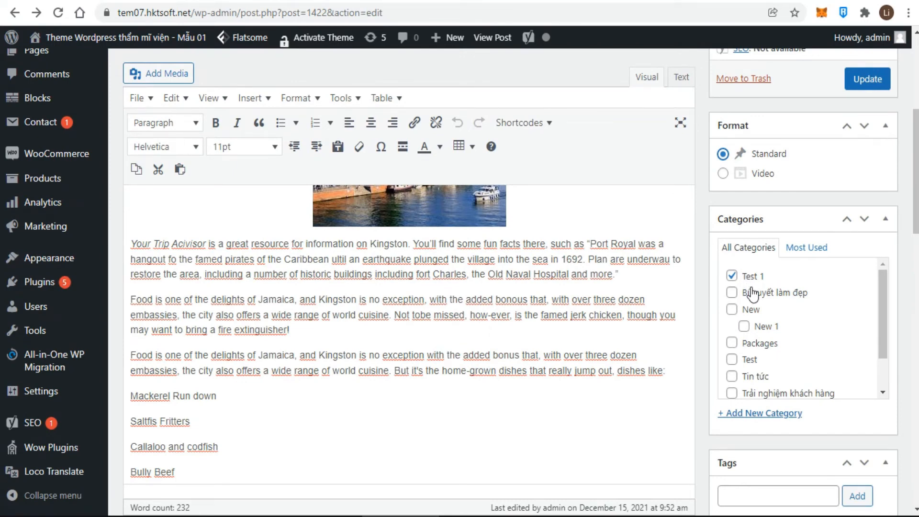
scroll(751, 328, "down", 1)
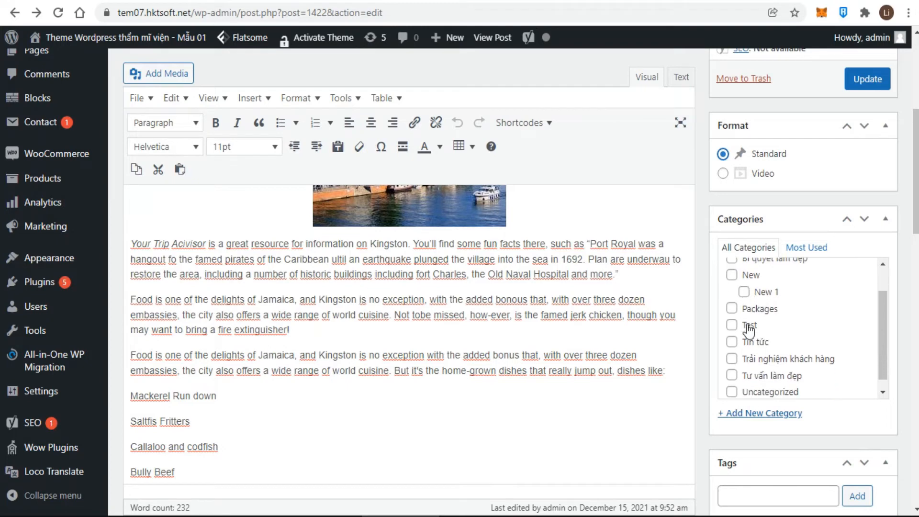
left_click(742, 282)
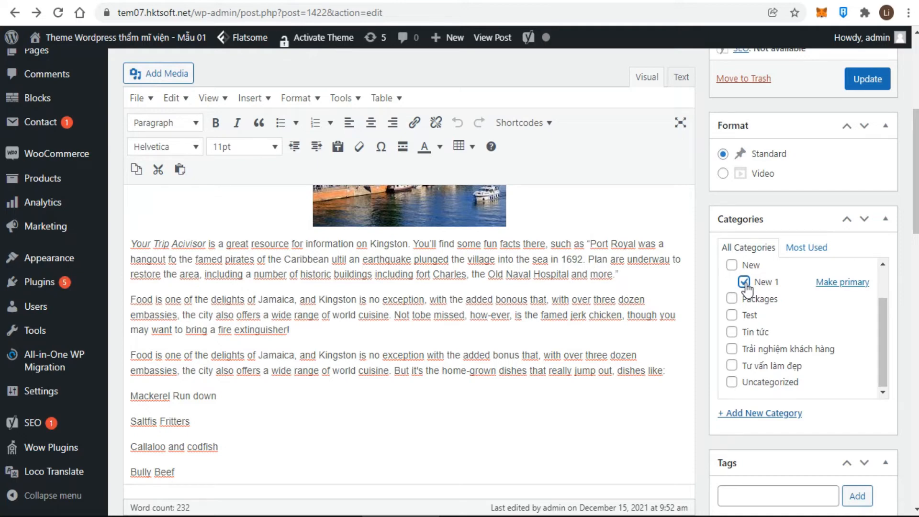
left_click(744, 283)
scroll(766, 277, "down", 3)
left_click(805, 288)
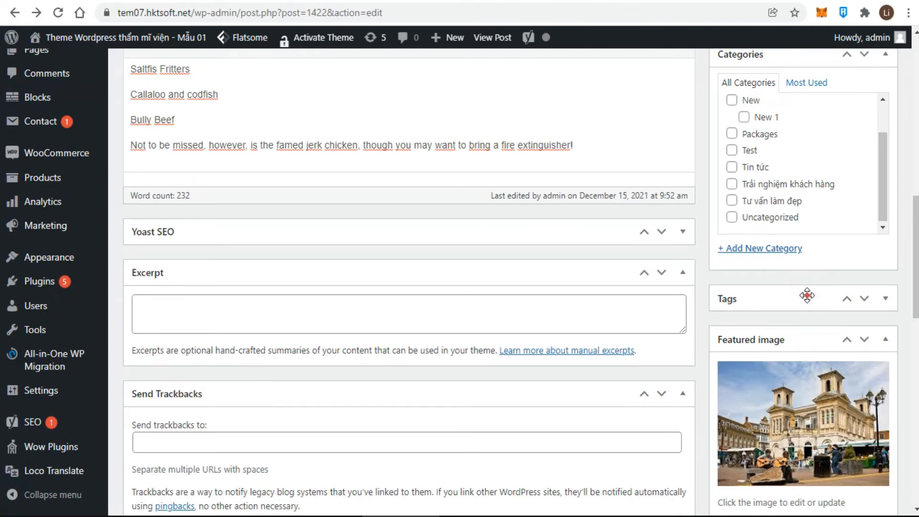
Add the tags Kingston and 'test', then remove 'test' so only Kingston remains
left_click(807, 295)
left_click(770, 339)
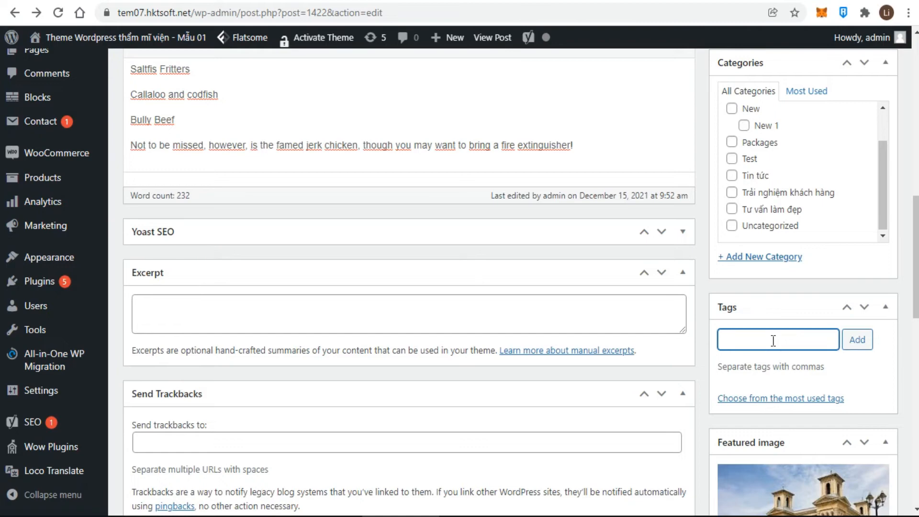
type("kings")
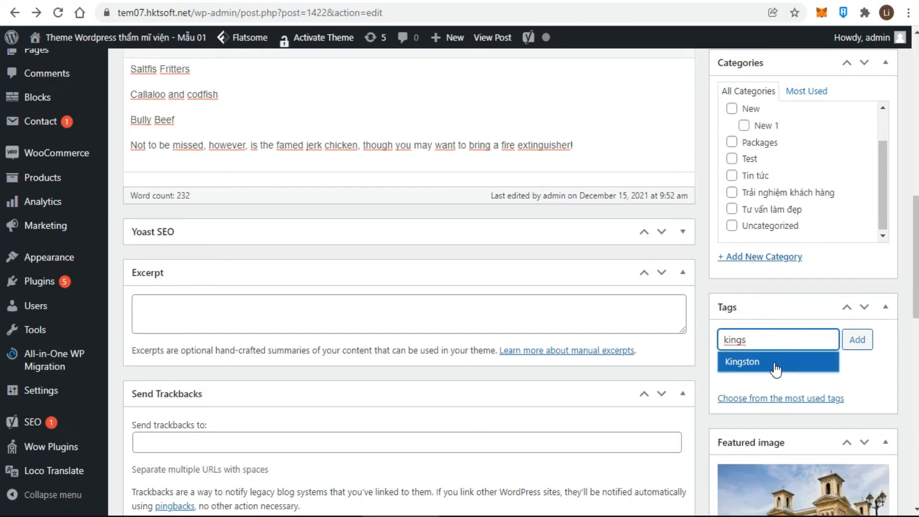
left_click(775, 366)
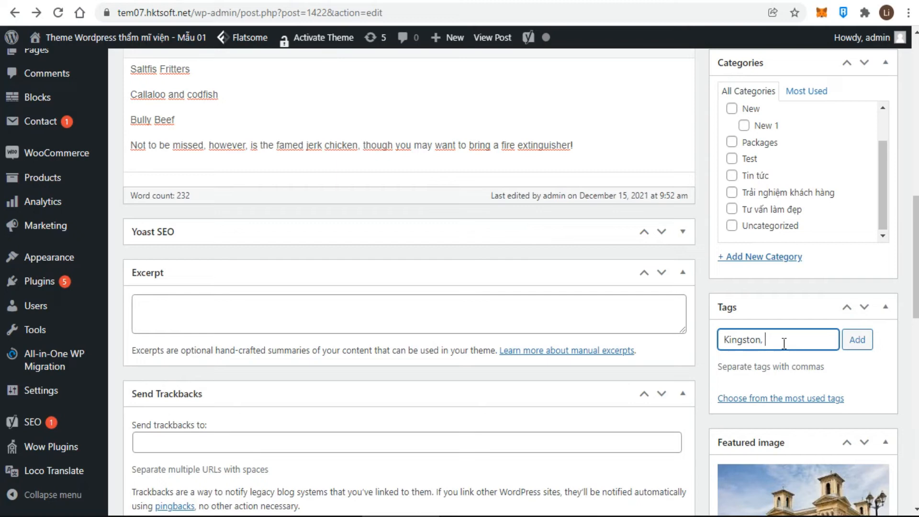
type("test")
left_click(865, 345)
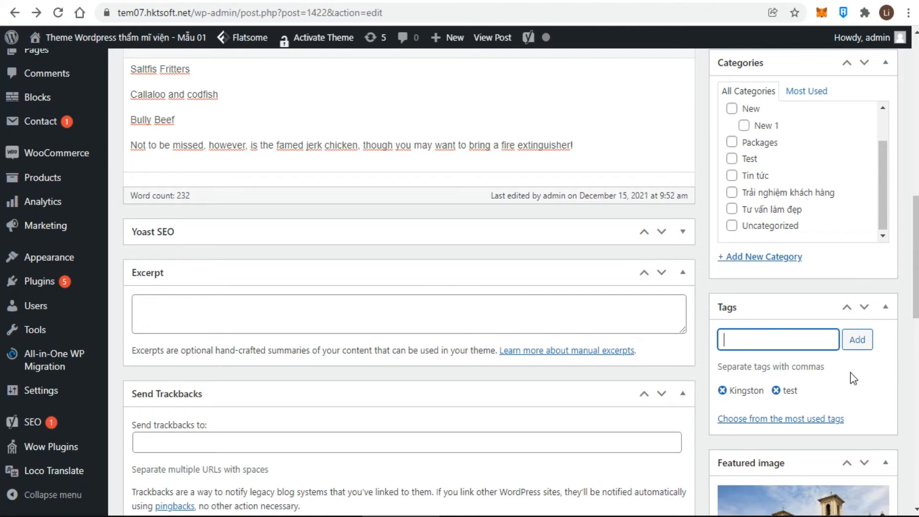
left_click(776, 390)
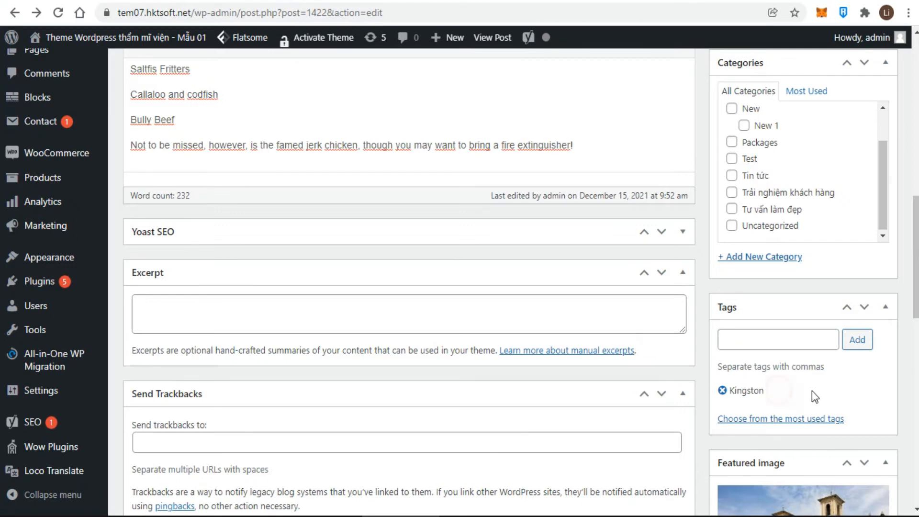
scroll(812, 392, "down", 4)
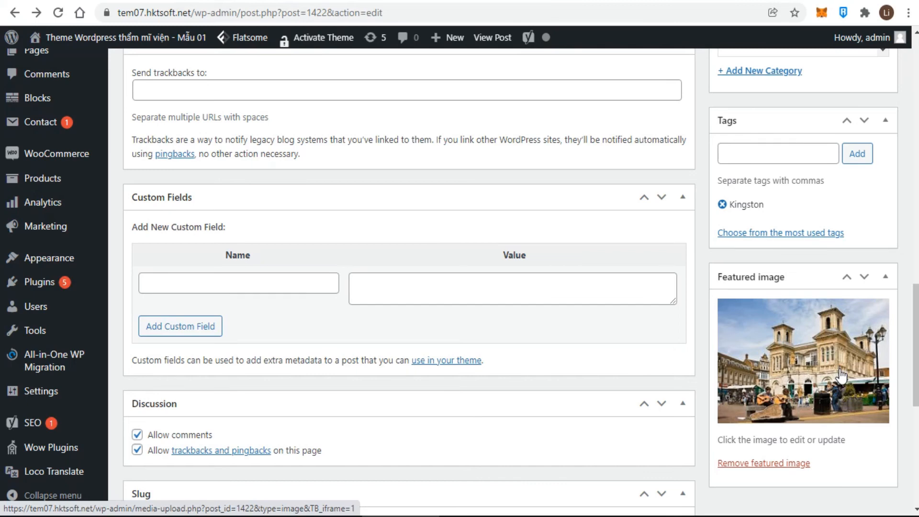
Remove the featured image and set the church photo tai-xuong-1.jpg again
left_click(753, 465)
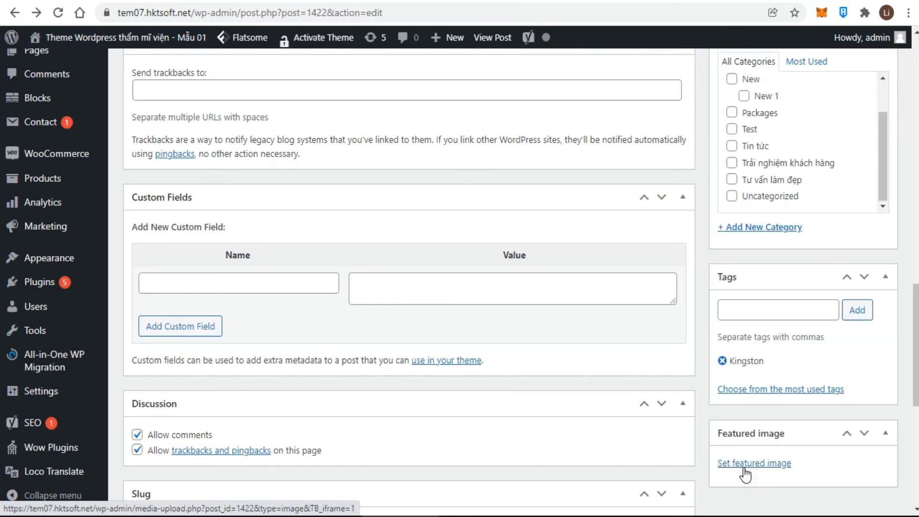
left_click(752, 471)
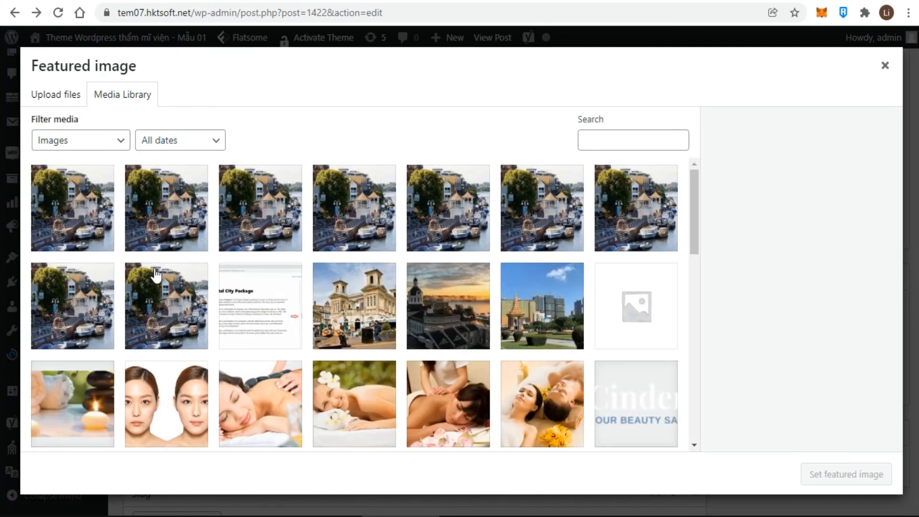
left_click(356, 296)
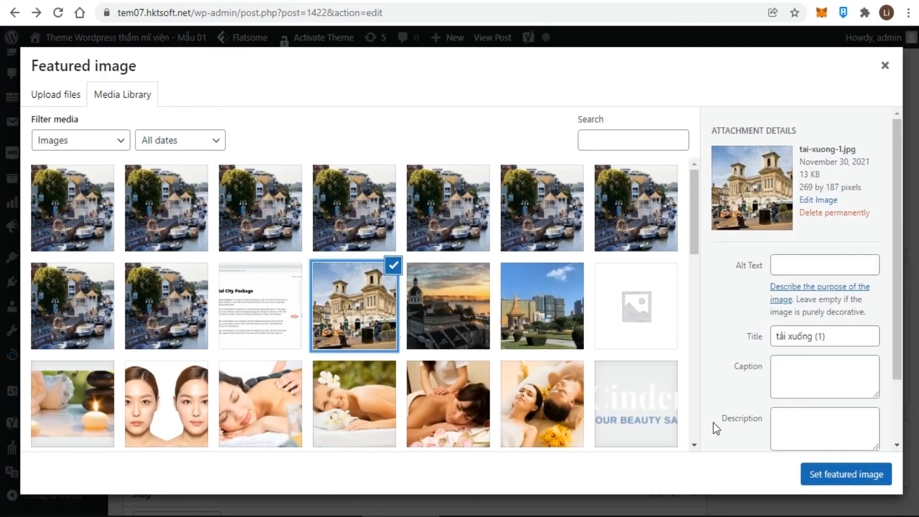
left_click(854, 475)
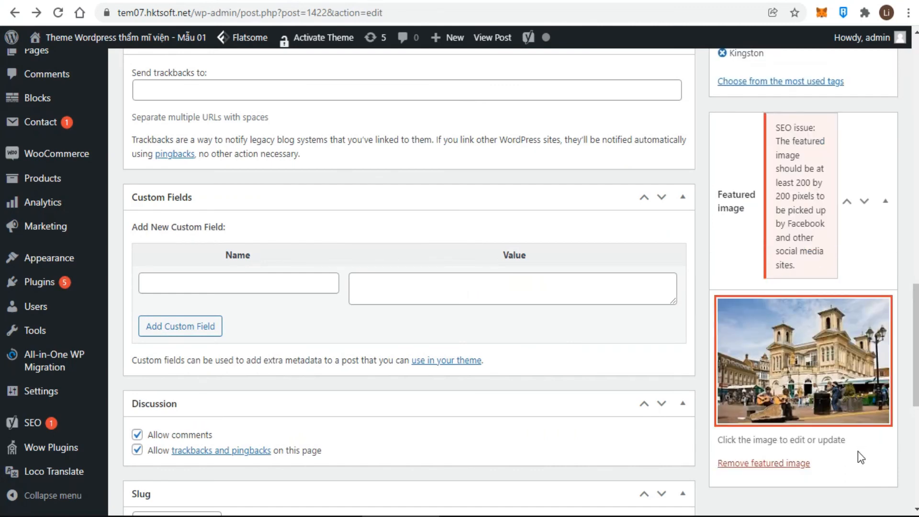
scroll(858, 451, "down", 2)
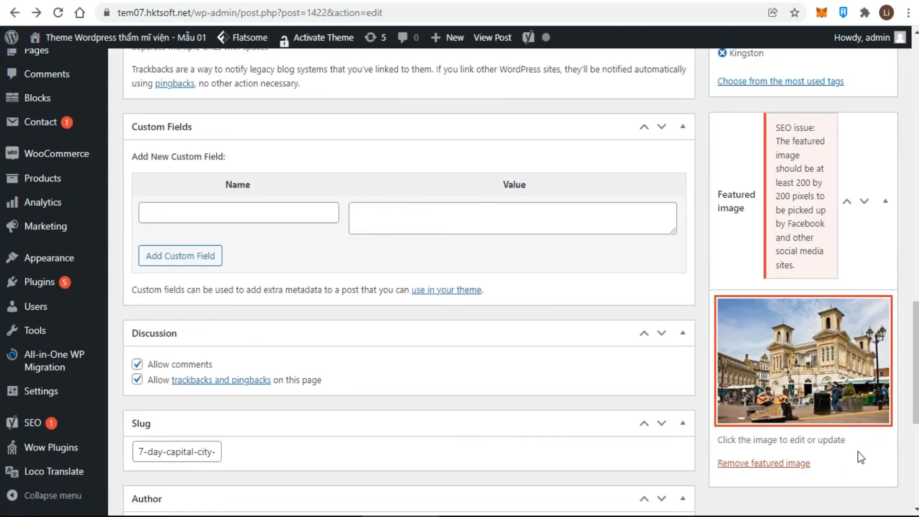
scroll(645, 415, "up", 10)
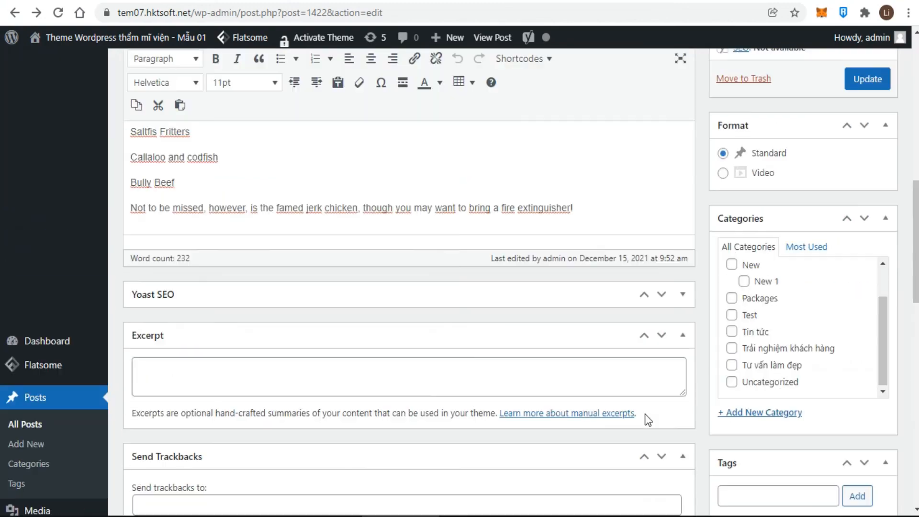
scroll(645, 415, "up", 3)
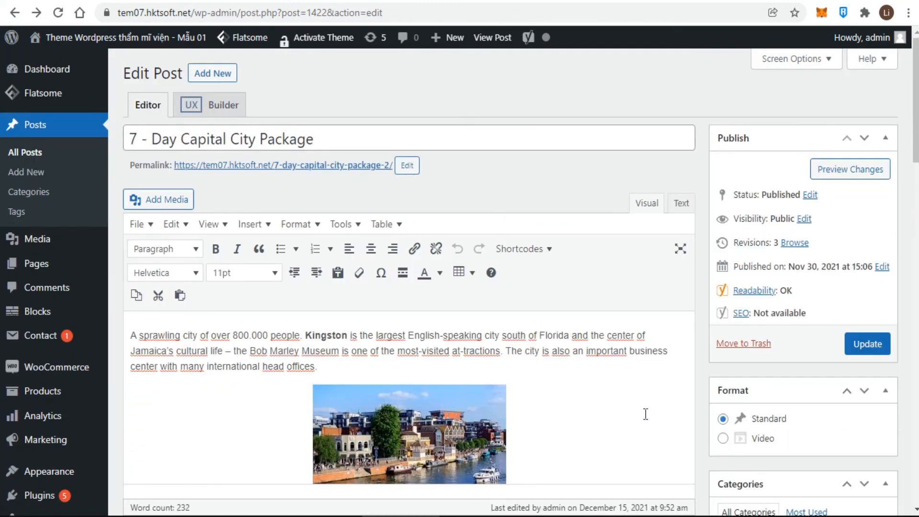